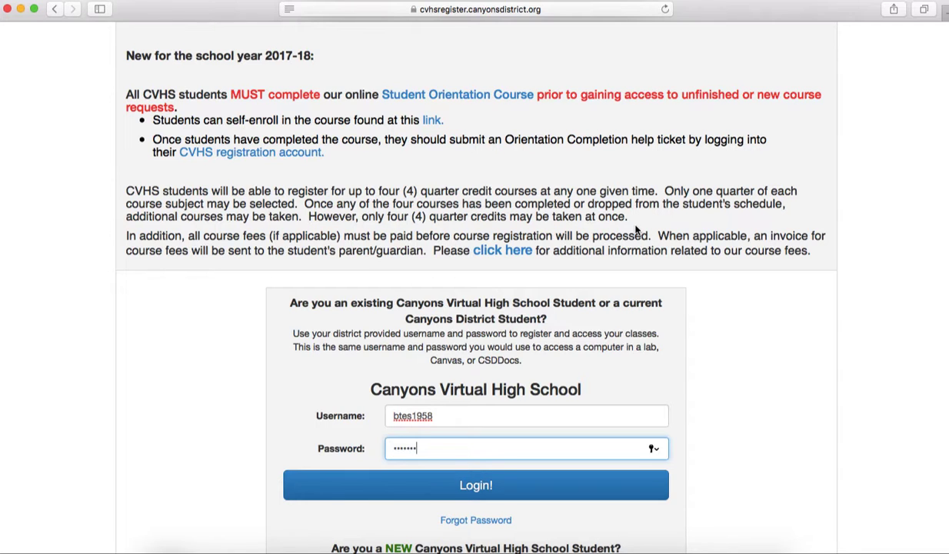
Step: Log in to the Canyons Virtual High School registration account with the entered credentials and decline saving the password
scroll(636, 227, up, 1)
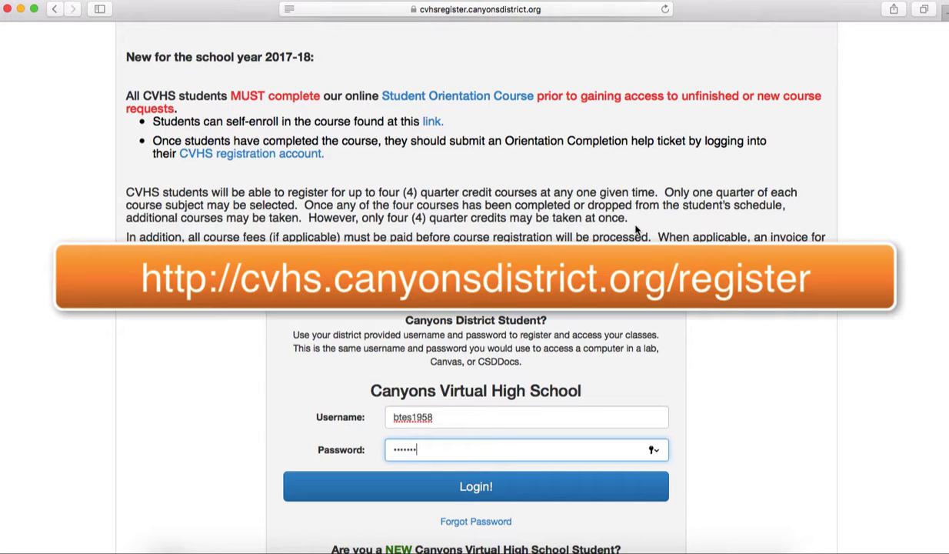
scroll(636, 227, up, 5)
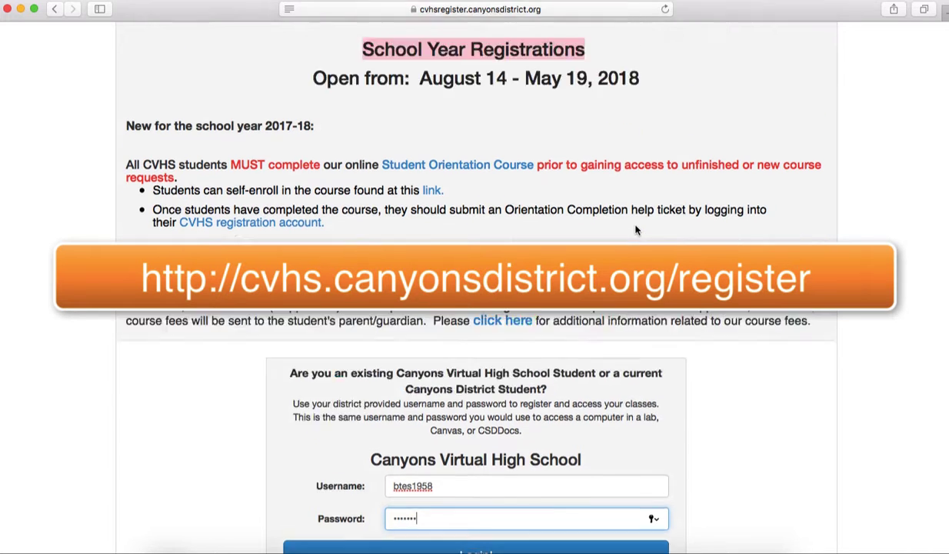
scroll(636, 228, down, 5)
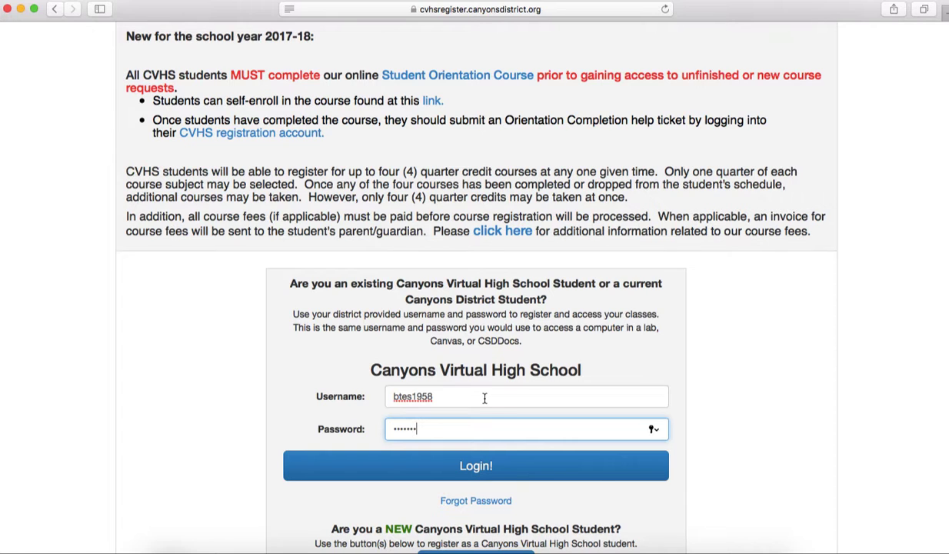
click(464, 476)
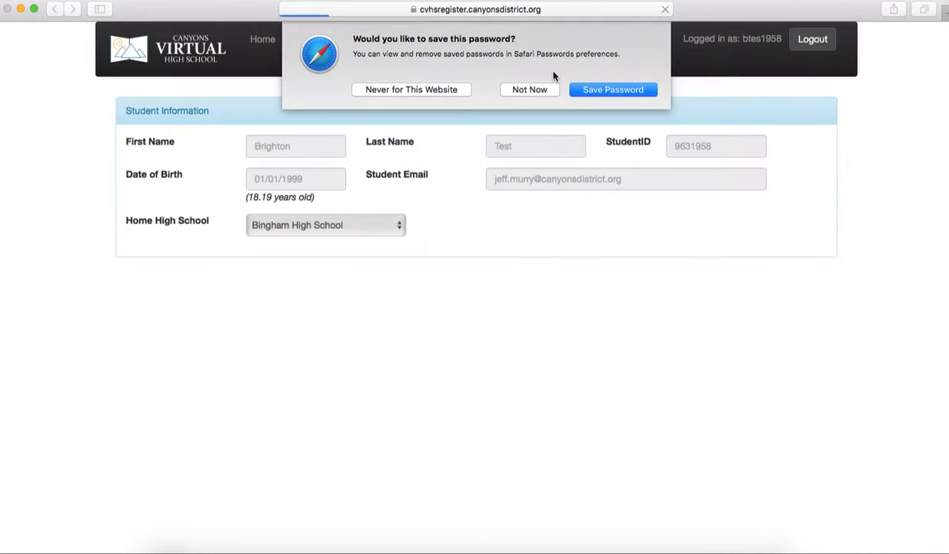
click(538, 91)
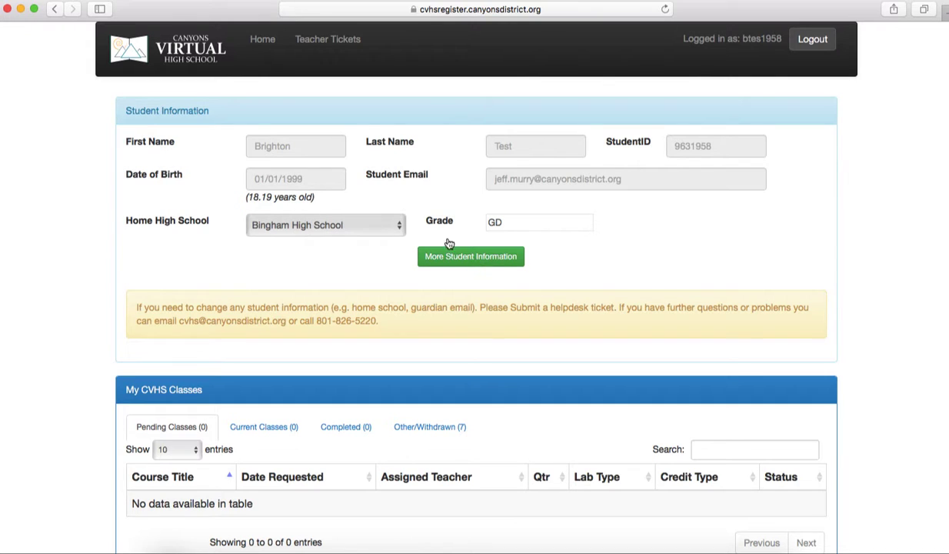
Step: Expand the additional student information and review the address, guardian details and contact note for requesting changes
click(455, 260)
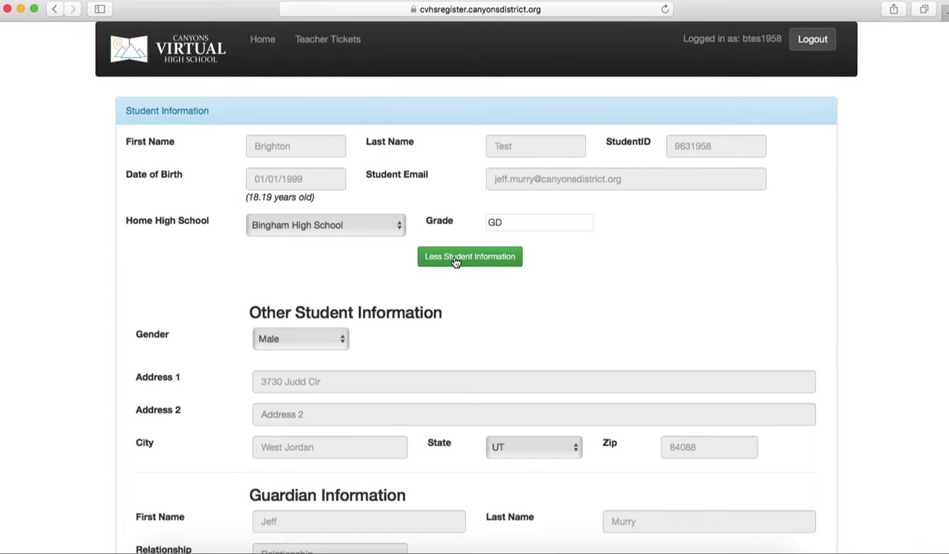
scroll(470, 318, down, 3)
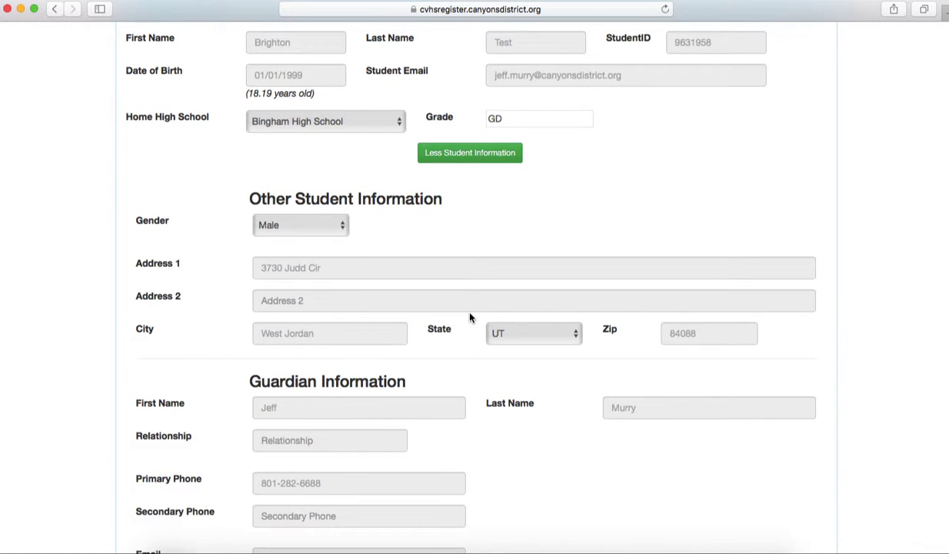
scroll(470, 318, down, 6)
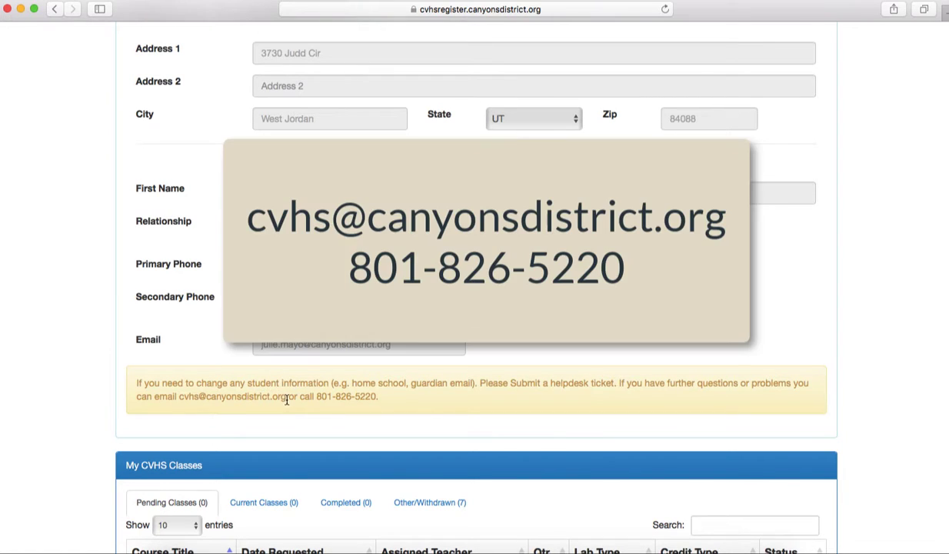
drag(286, 396, 177, 397)
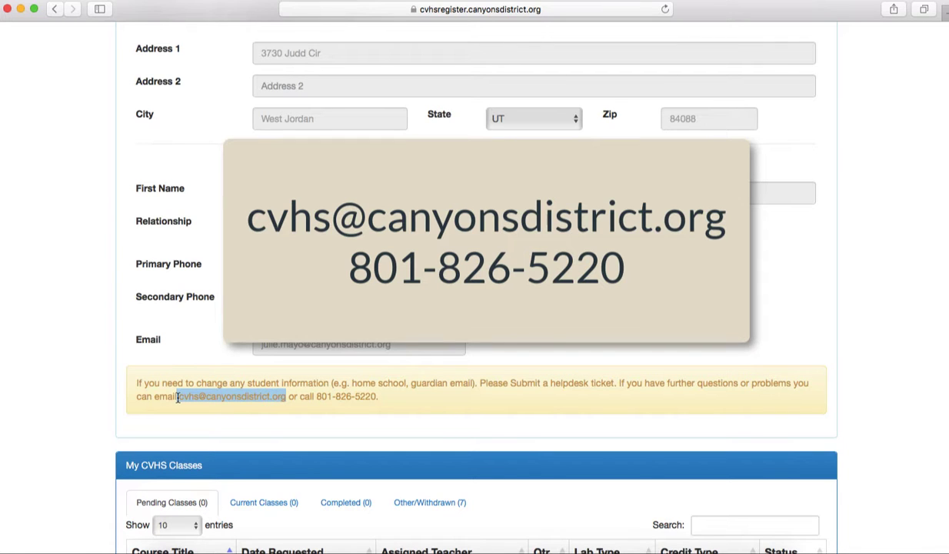
click(331, 320)
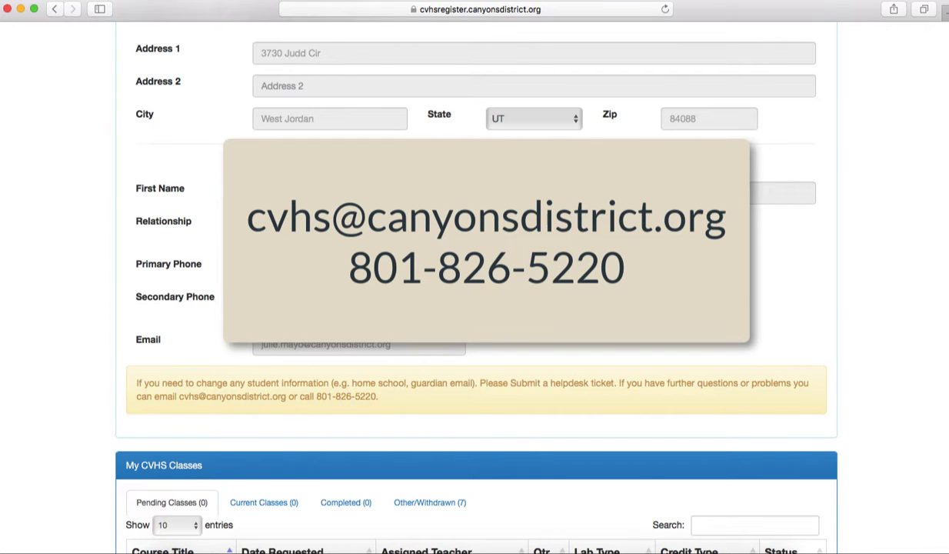
Step: Collapse the additional student information and return to the basic student details
scroll(484, 316, up, 5)
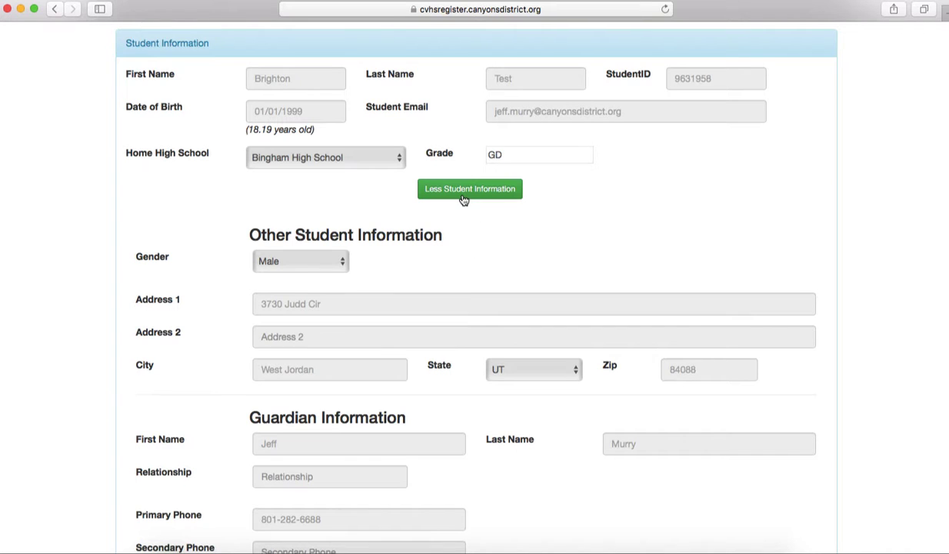
scroll(461, 197, up, 1)
scroll(461, 197, down, 2)
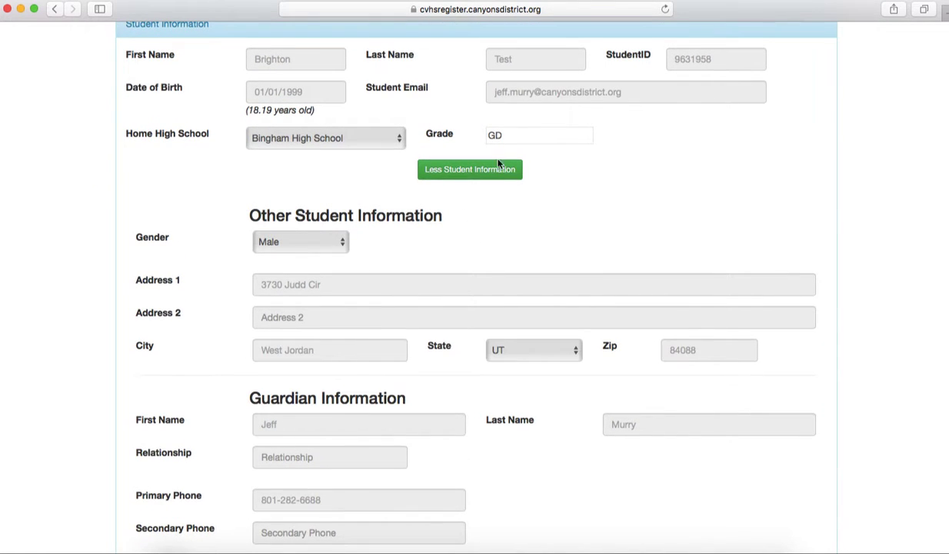
click(470, 178)
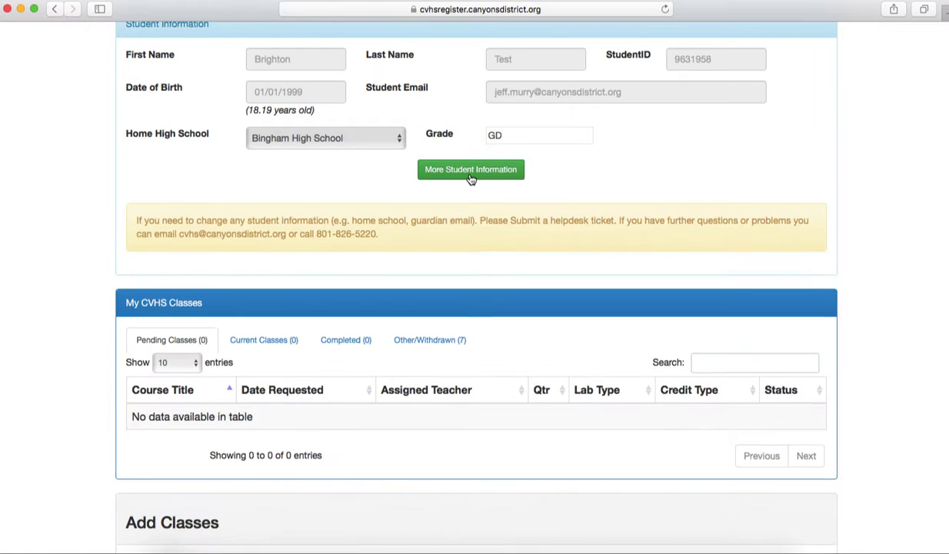
scroll(470, 177, up, 2)
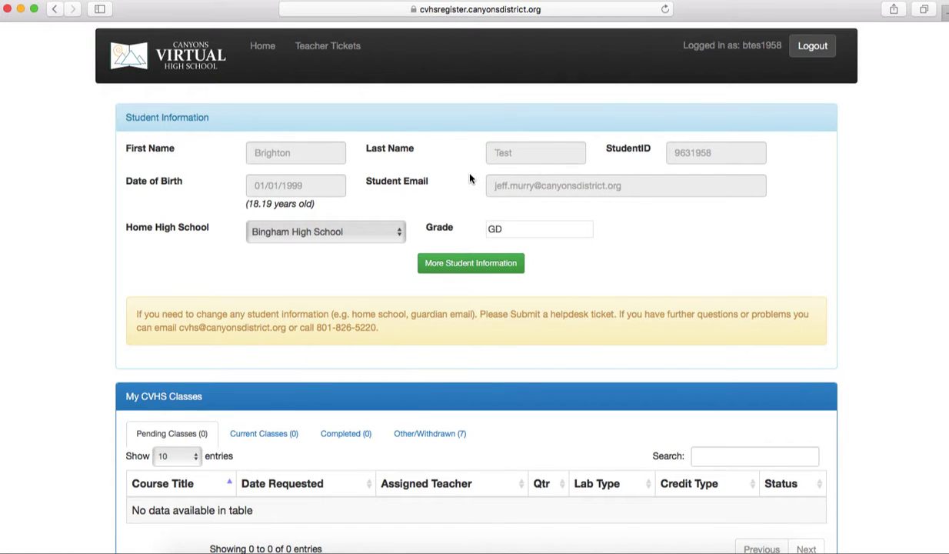
scroll(415, 108, down, 1)
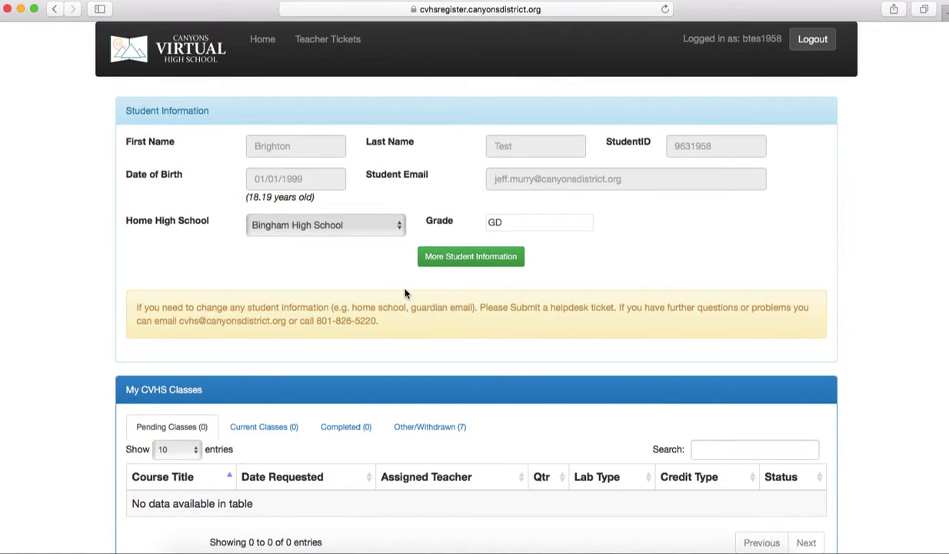
Step: Review the student's current, completed and other/withdrawn class lists under My CVHS Classes
scroll(406, 293, down, 5)
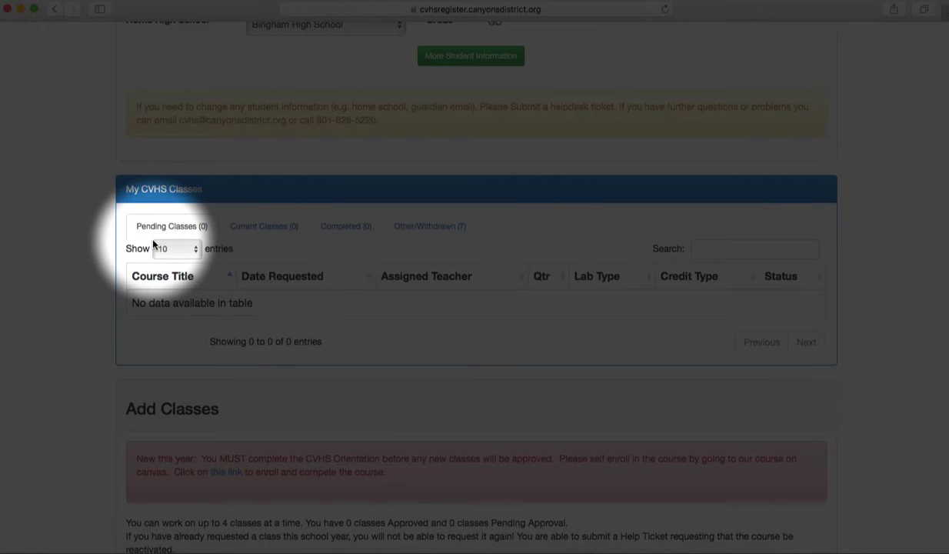
click(266, 228)
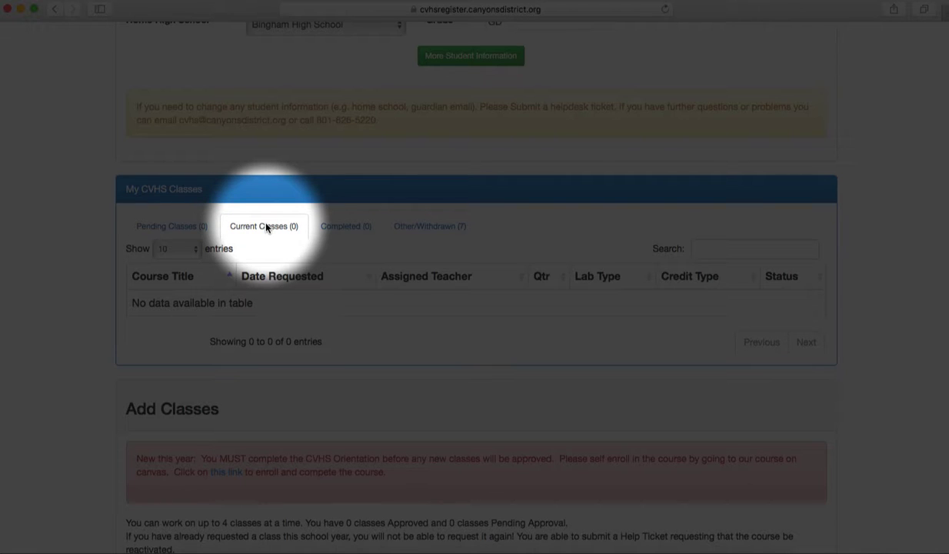
click(348, 228)
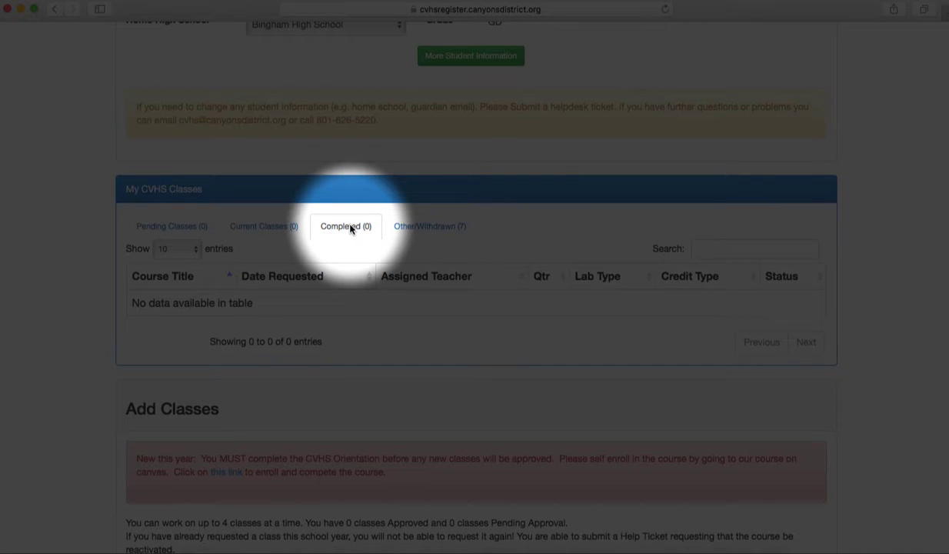
click(416, 230)
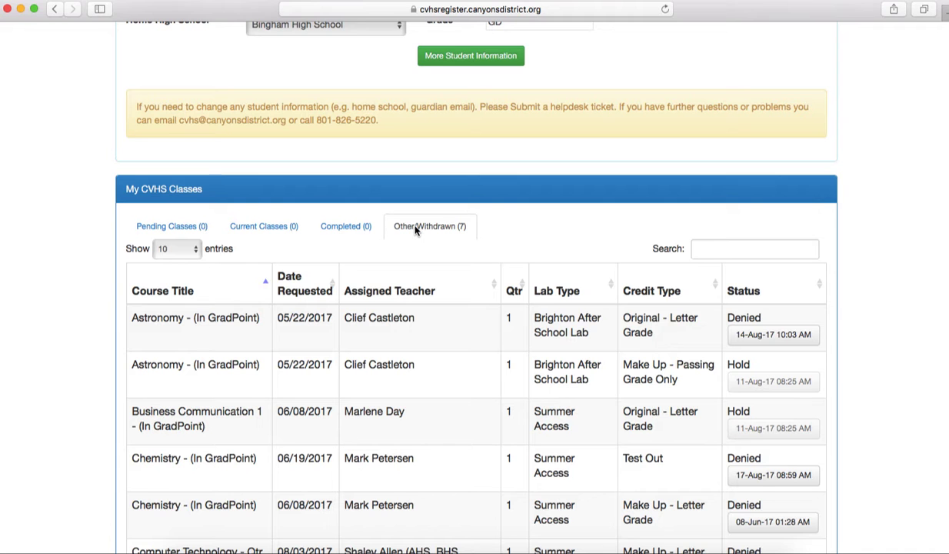
scroll(450, 380, down, 5)
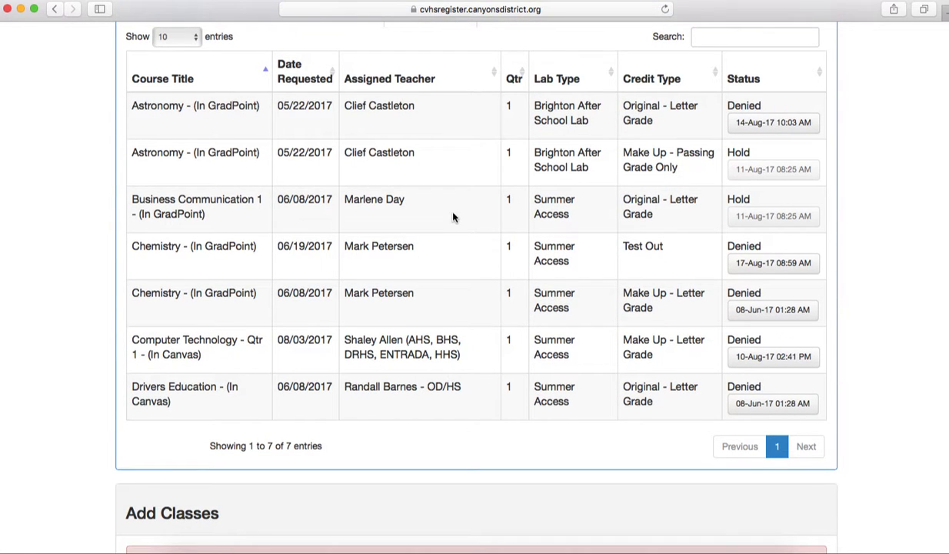
scroll(452, 214, up, 2)
scroll(403, 244, up, 5)
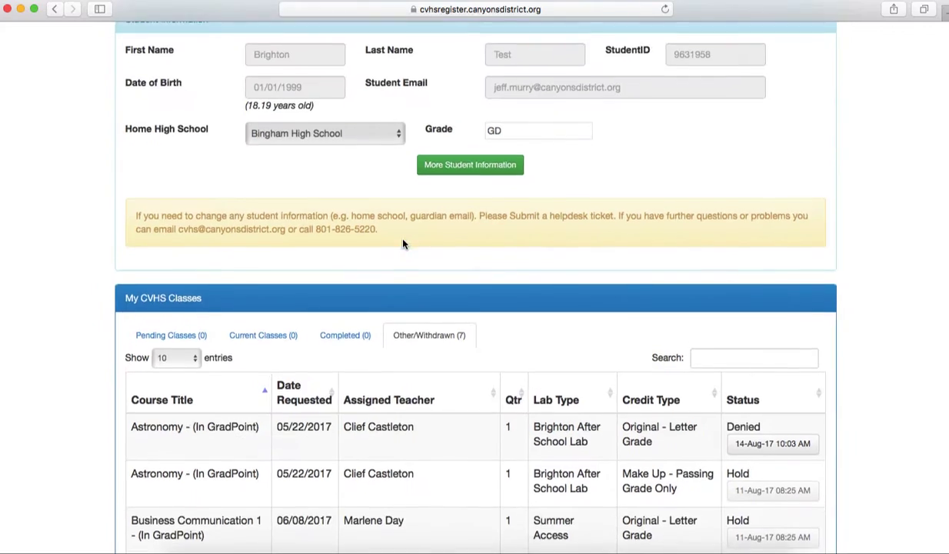
Step: Examine the Add Classes section, including its orientation requirement, class limit notes and four course choices
scroll(403, 244, down, 7)
scroll(403, 244, down, 6)
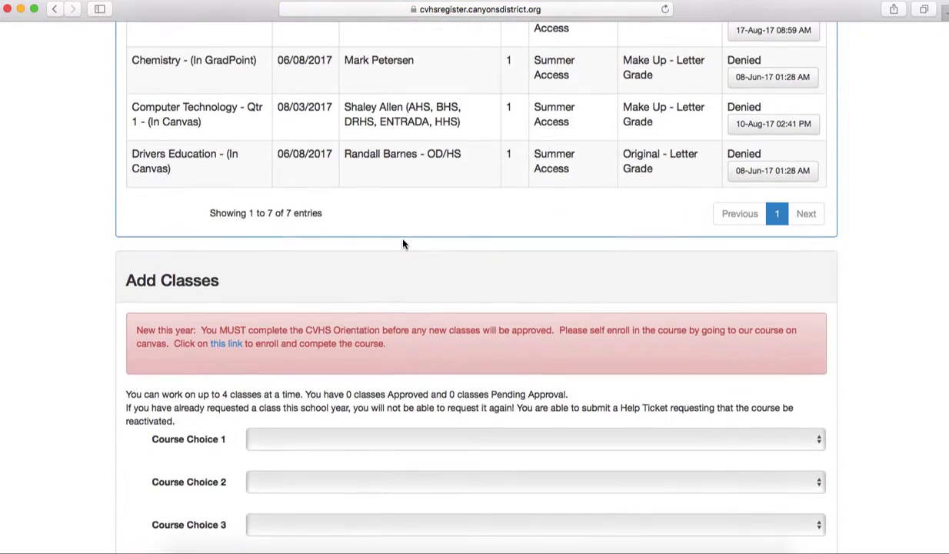
scroll(404, 244, up, 12)
scroll(402, 239, up, 7)
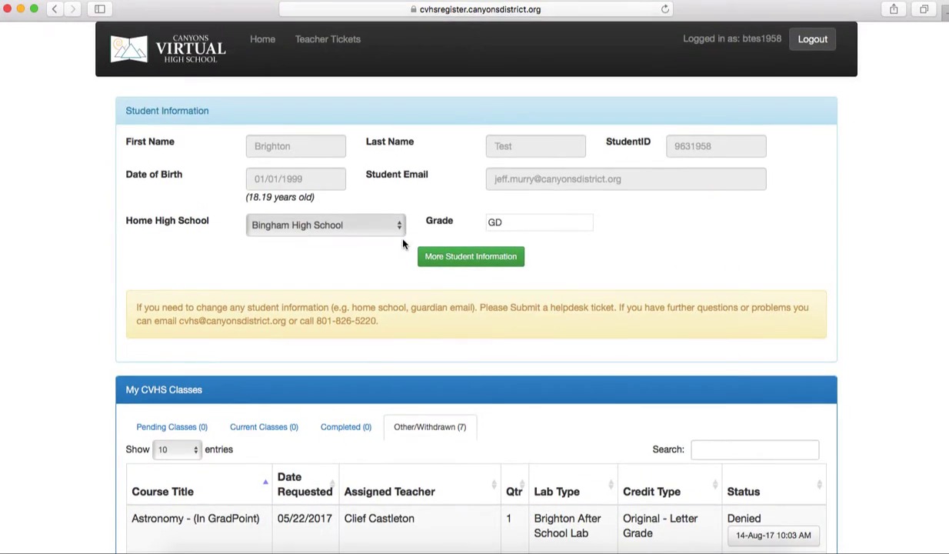
scroll(383, 365, down, 14)
scroll(382, 367, down, 10)
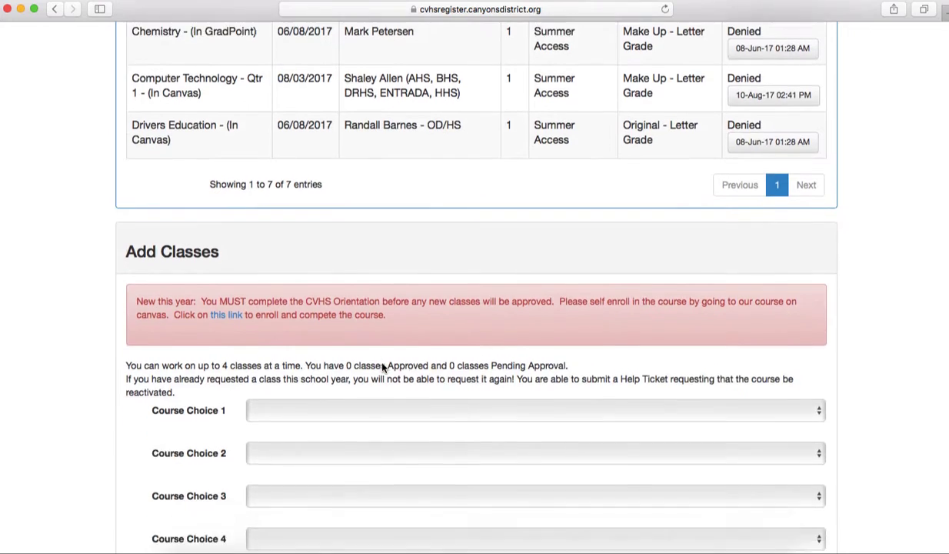
scroll(382, 367, down, 1)
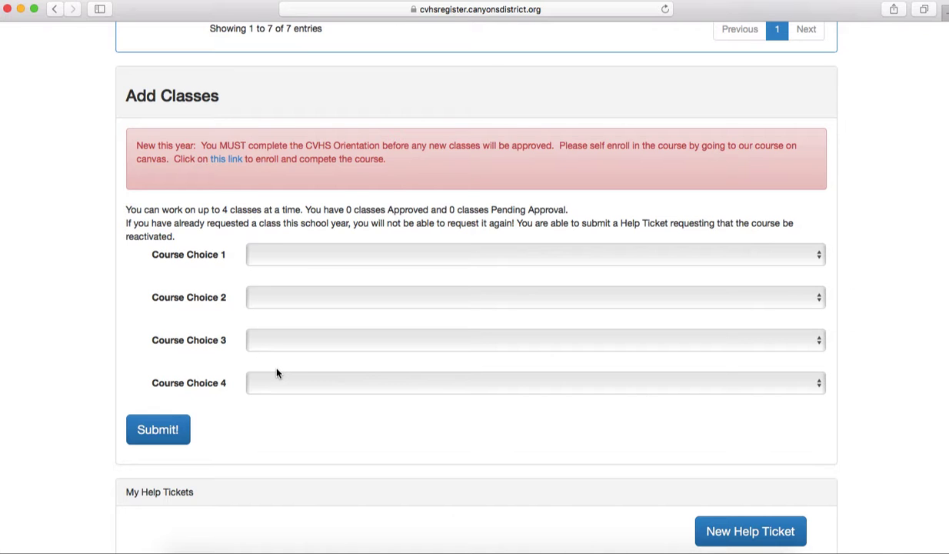
Step: Open the Orientation Completion help ticket that is pending team action, review its details and return to the ticket list
scroll(286, 467, down, 3)
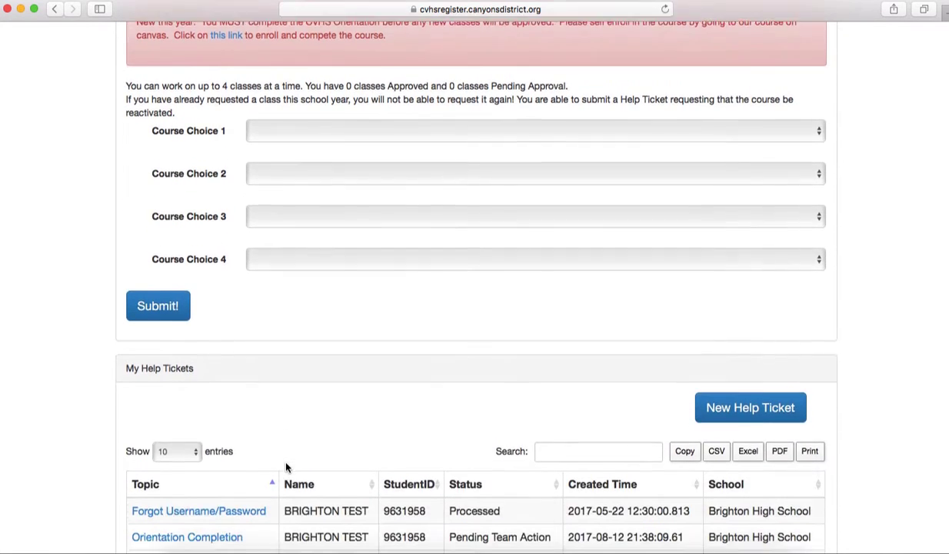
scroll(285, 467, down, 1)
scroll(285, 467, up, 2)
scroll(285, 467, down, 4)
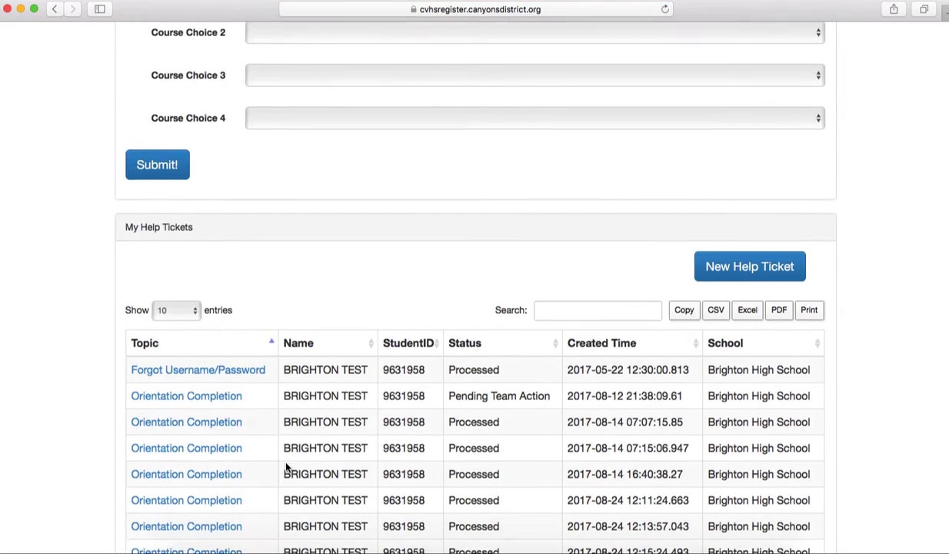
scroll(285, 467, down, 5)
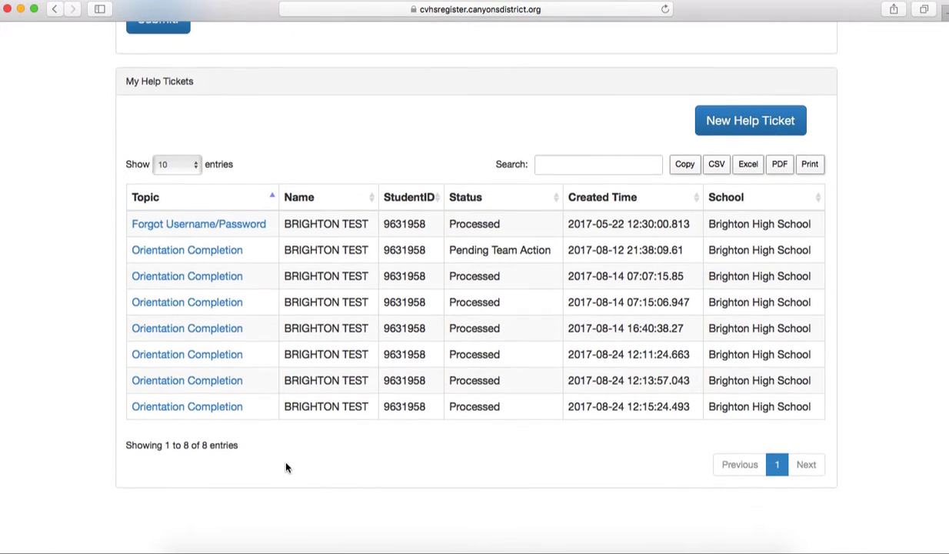
scroll(285, 467, down, 2)
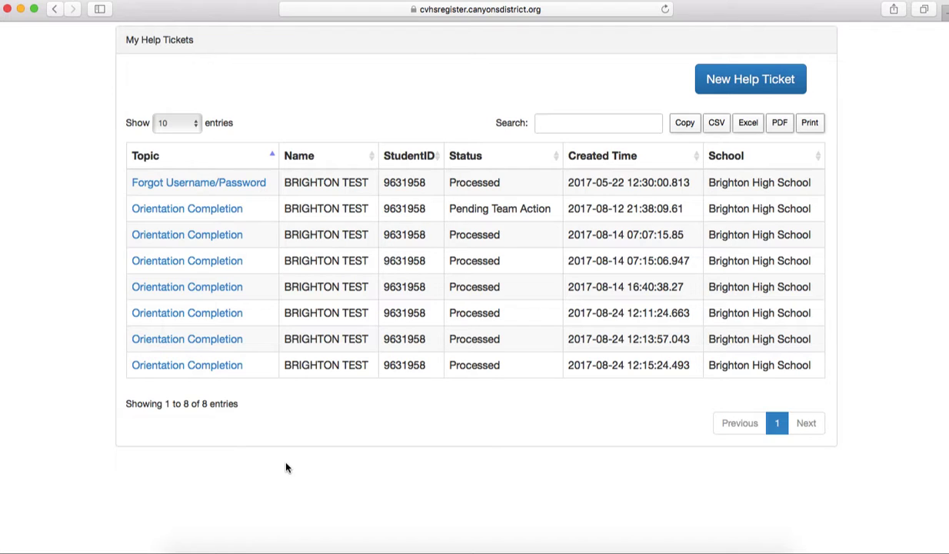
click(205, 210)
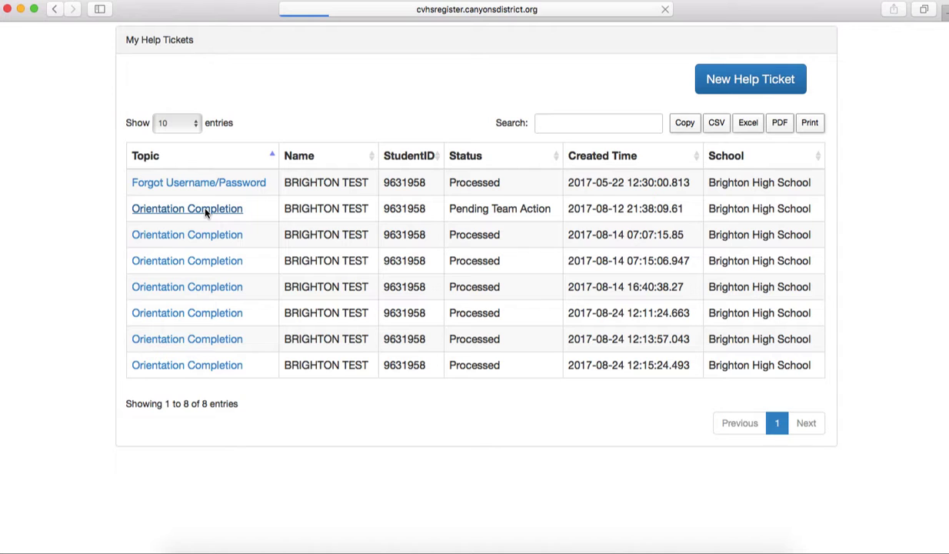
scroll(205, 210, down, 2)
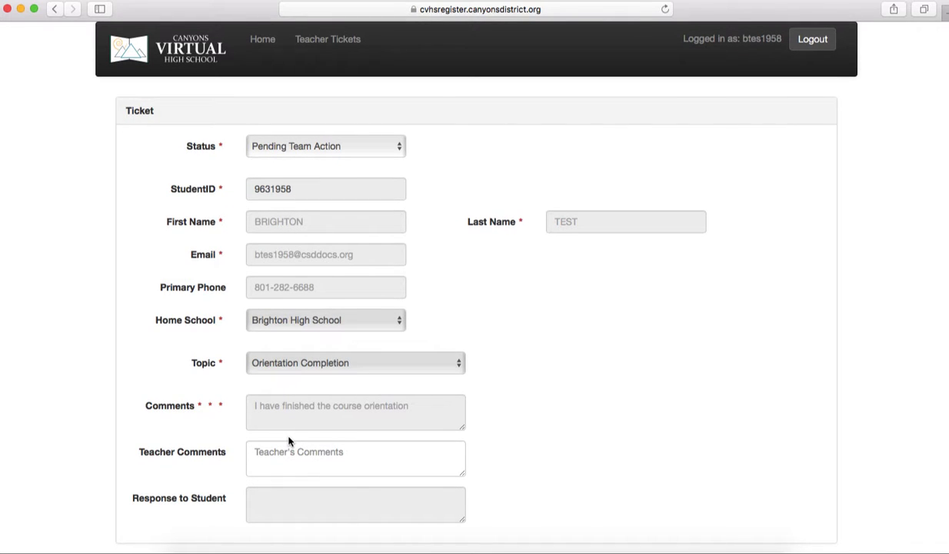
click(54, 10)
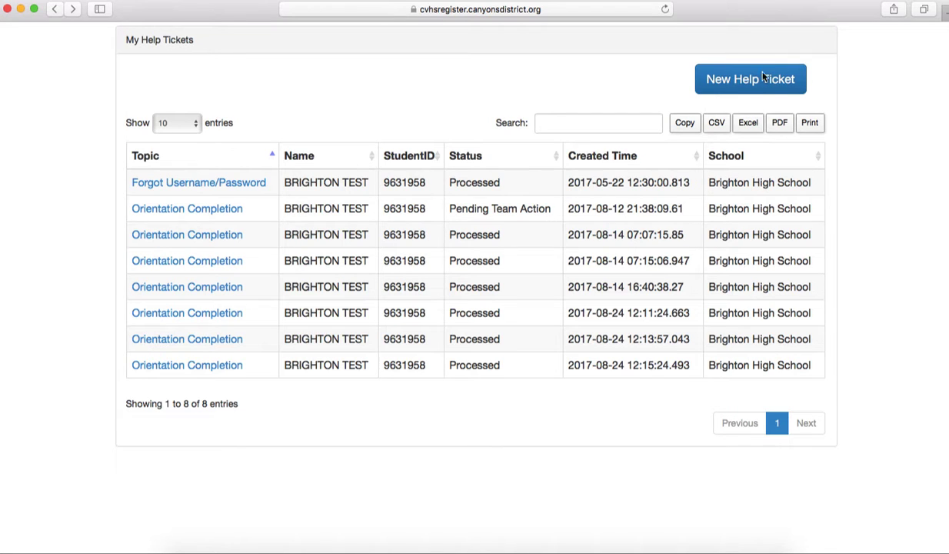
Step: Open a new help ticket form, view the available topics and return to the student's main page without submitting
scroll(613, 280, up, 1)
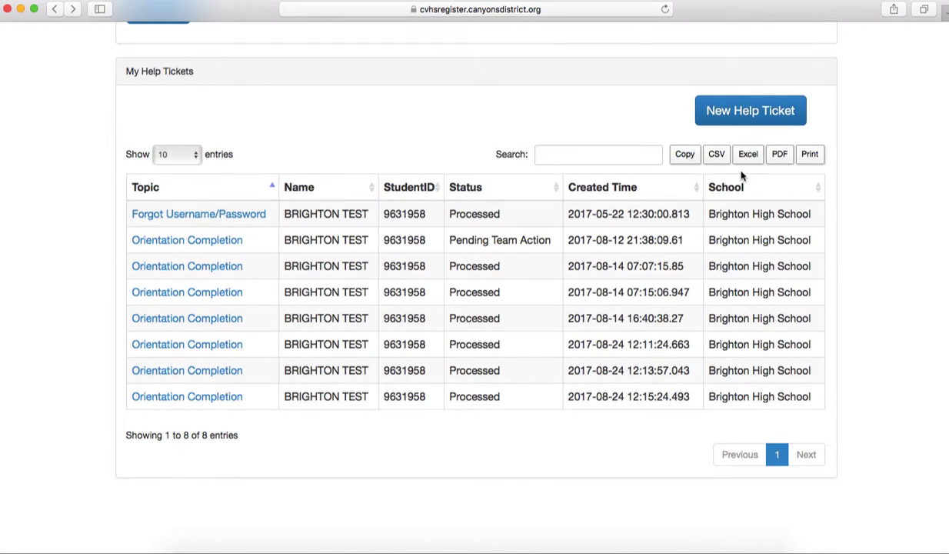
click(741, 116)
click(457, 192)
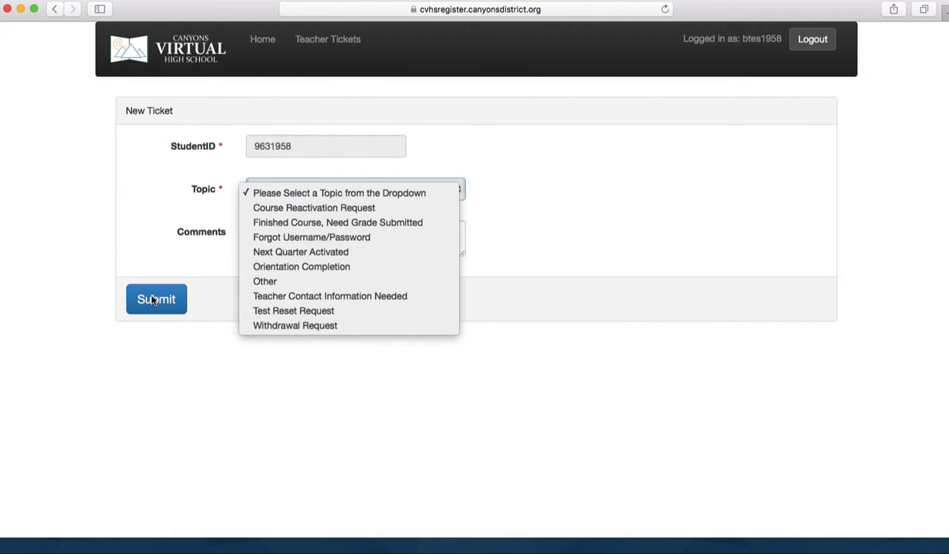
click(110, 237)
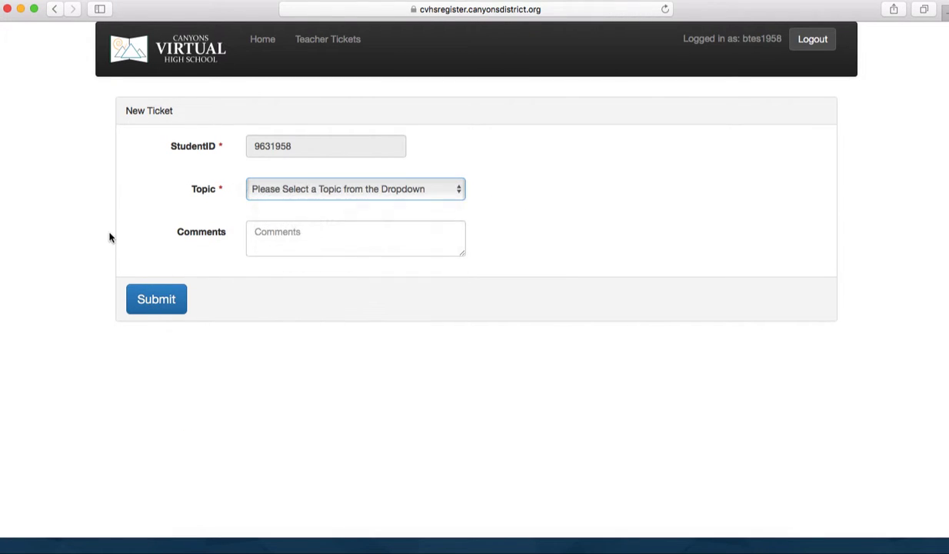
click(56, 9)
scroll(380, 321, up, 15)
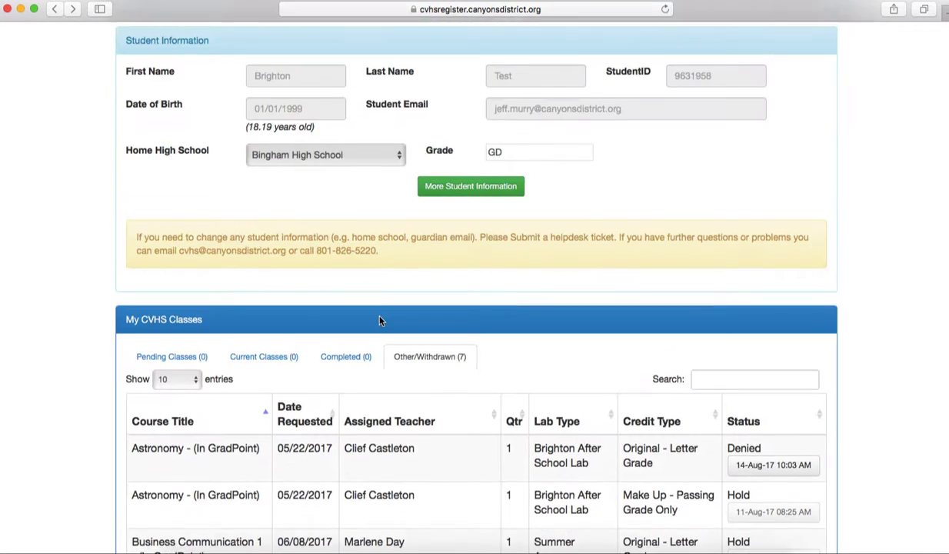